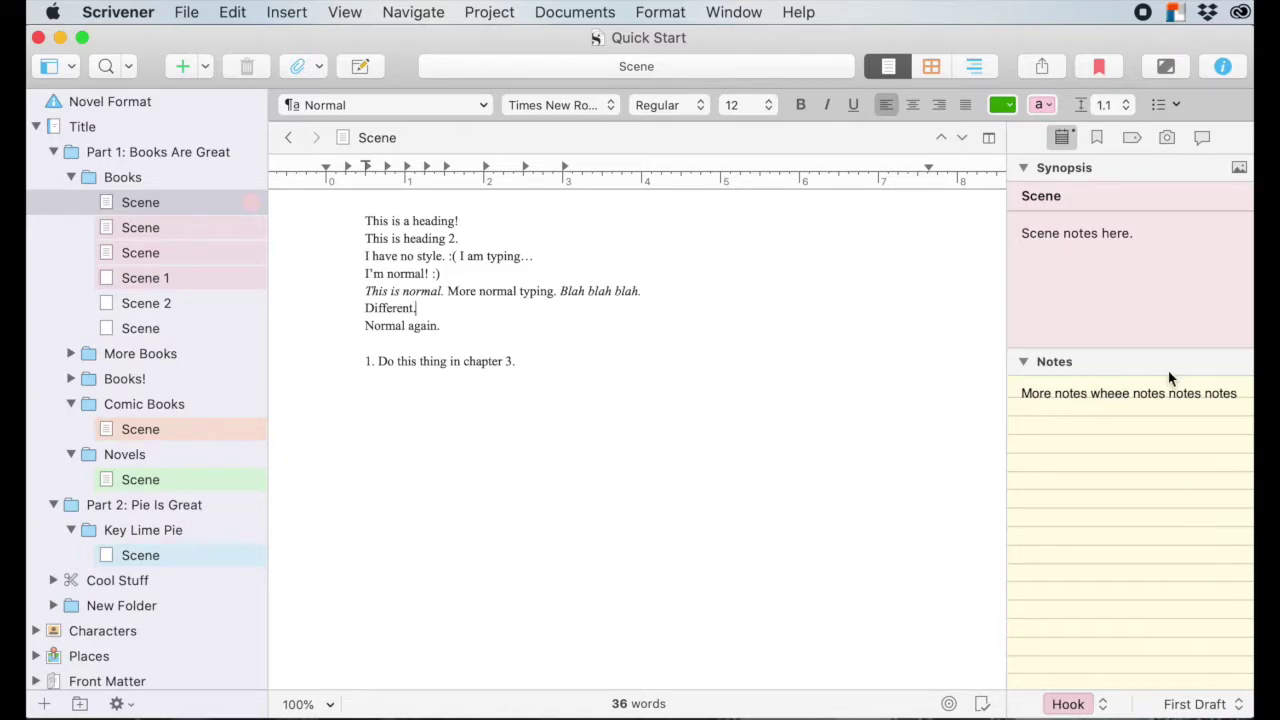
Hide the inspector and show it again
{"action": "left_click", "coordinate": [1220, 66]}
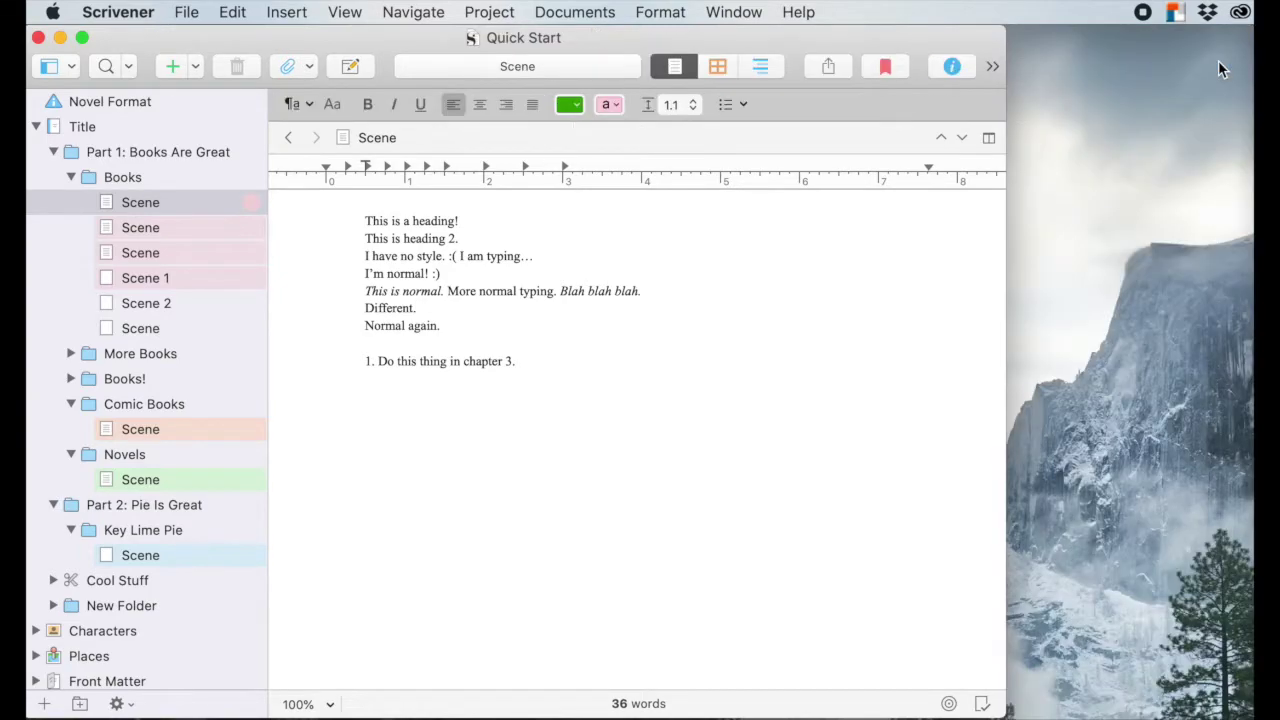
{"action": "left_click", "coordinate": [952, 66]}
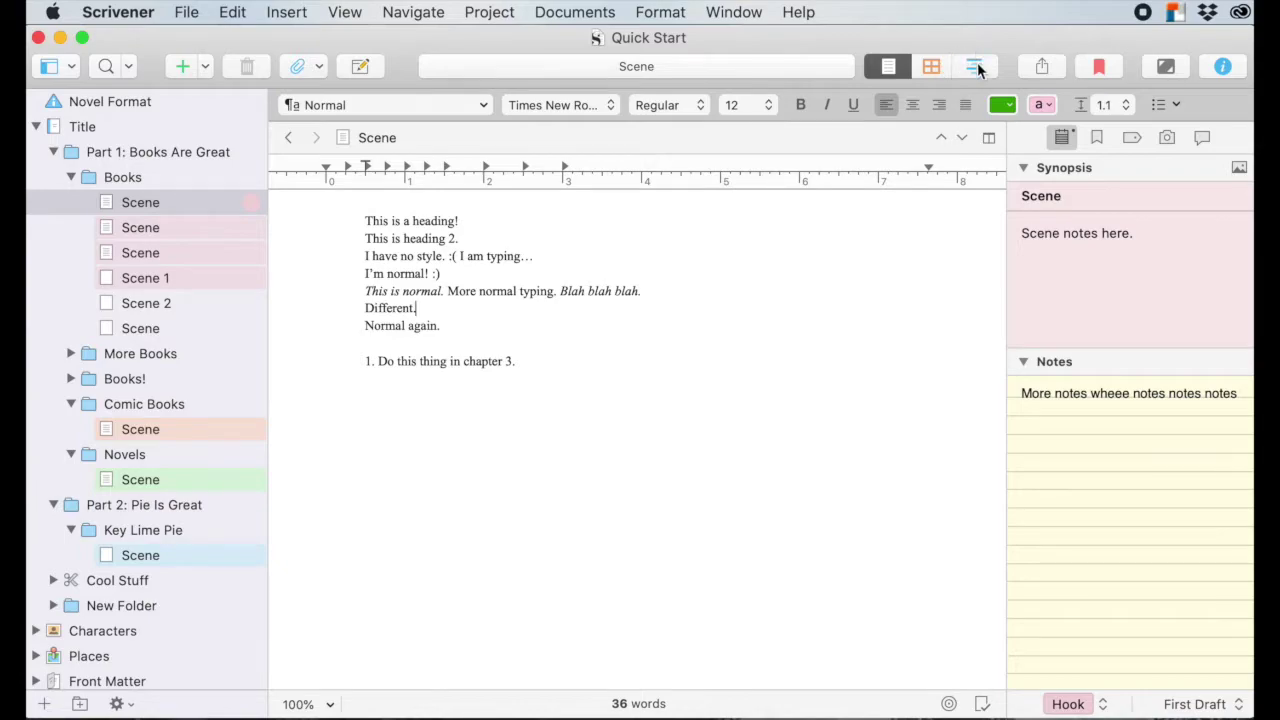
View the Books folder's scenes as index cards on the corkboard and compare the cards with the first two scenes
{"action": "left_click", "coordinate": [929, 67]}
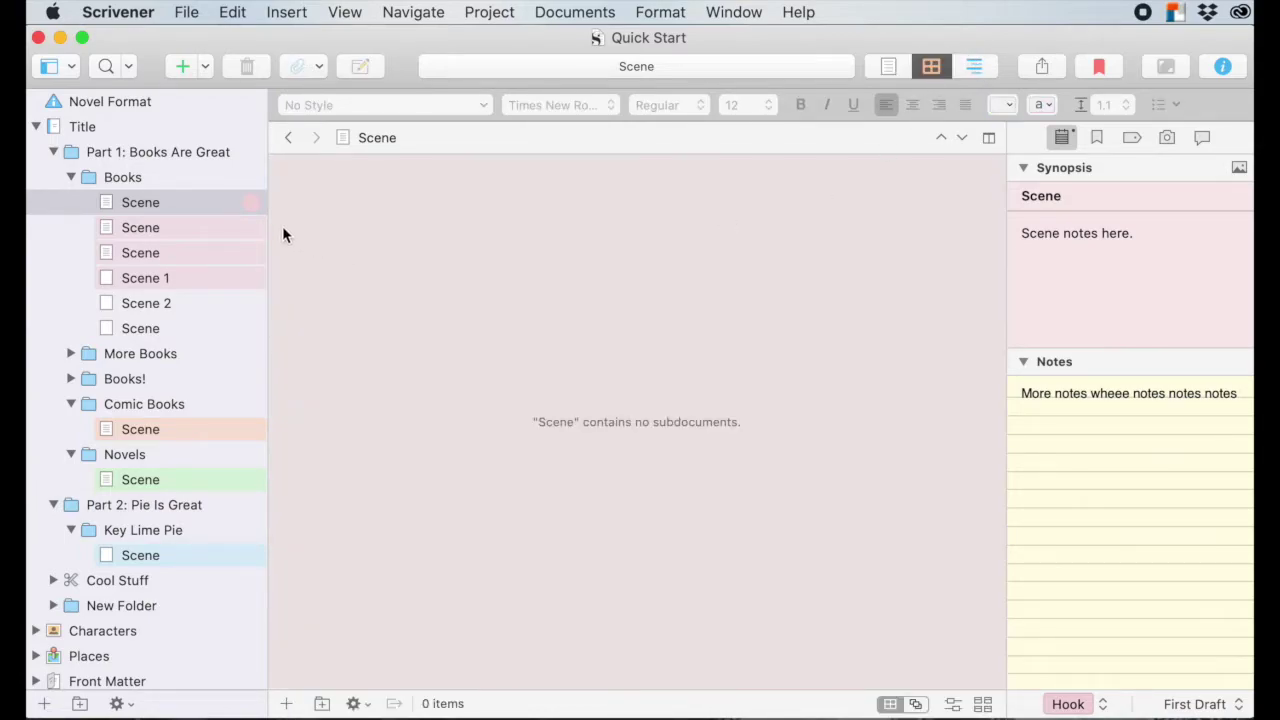
{"action": "left_click", "coordinate": [131, 177]}
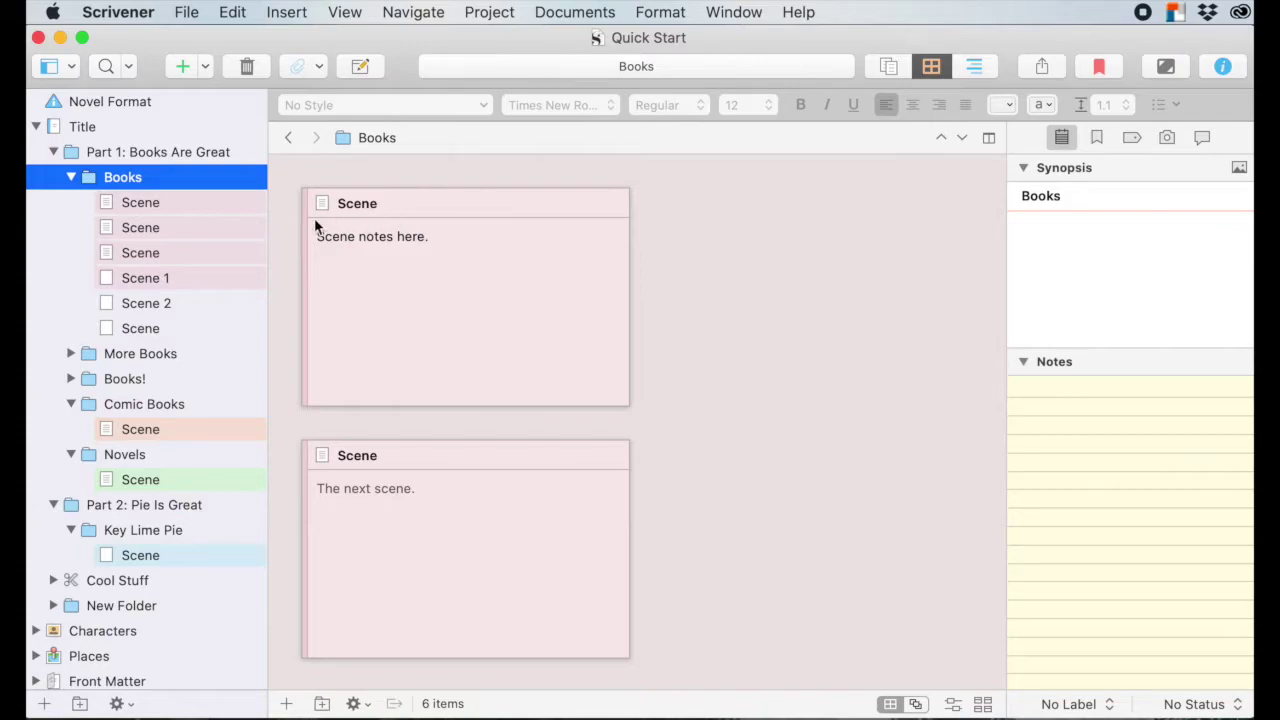
{"action": "left_click", "coordinate": [217, 202]}
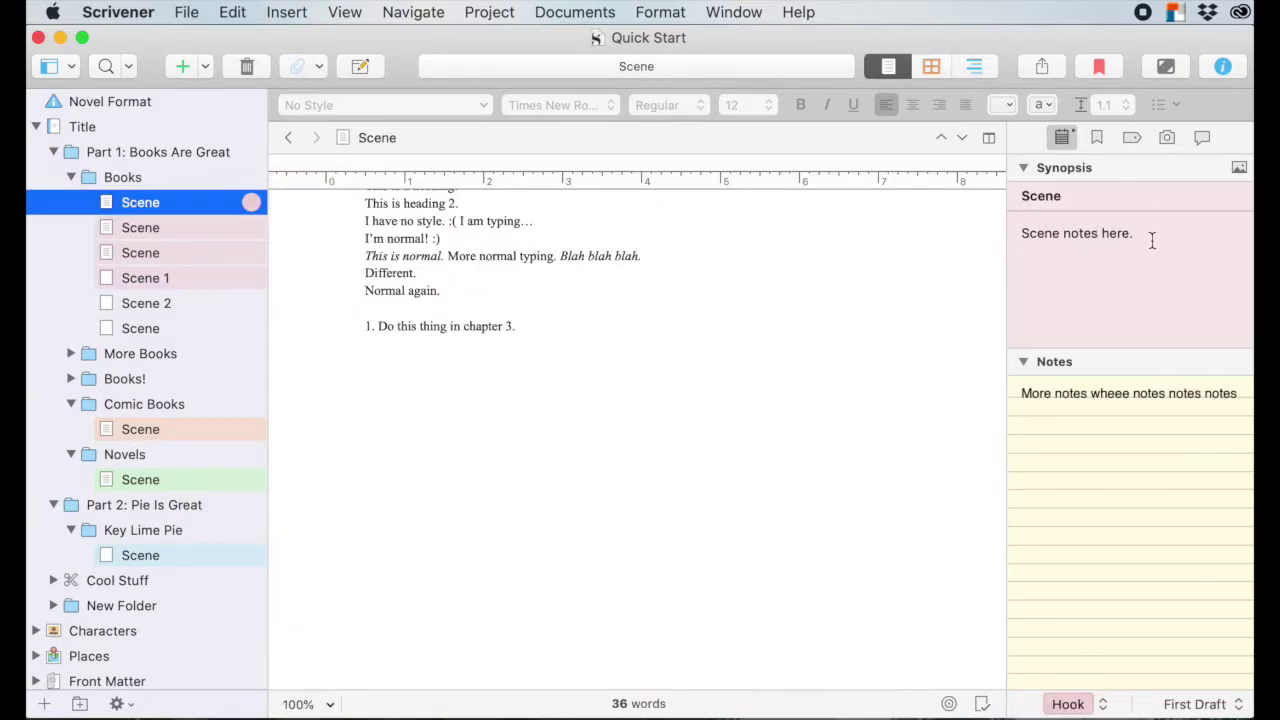
{"action": "left_click", "coordinate": [168, 179]}
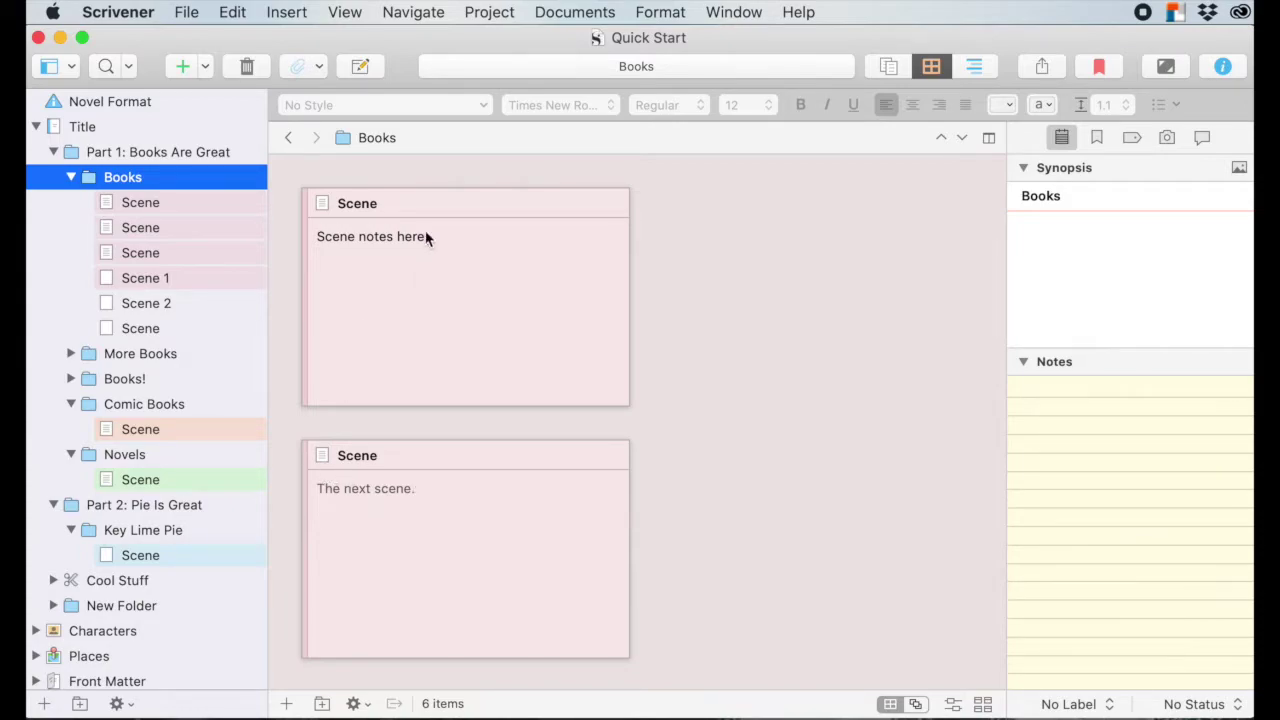
{"action": "left_click", "coordinate": [180, 228]}
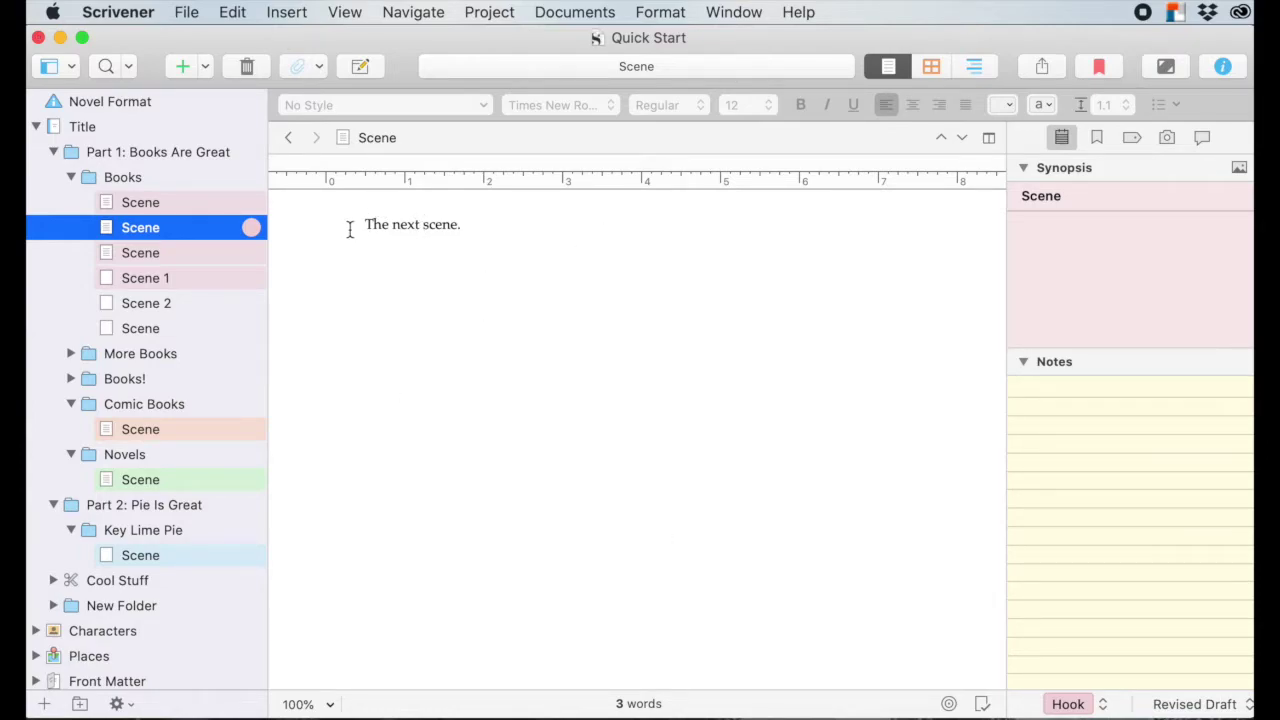
{"action": "left_click", "coordinate": [124, 177]}
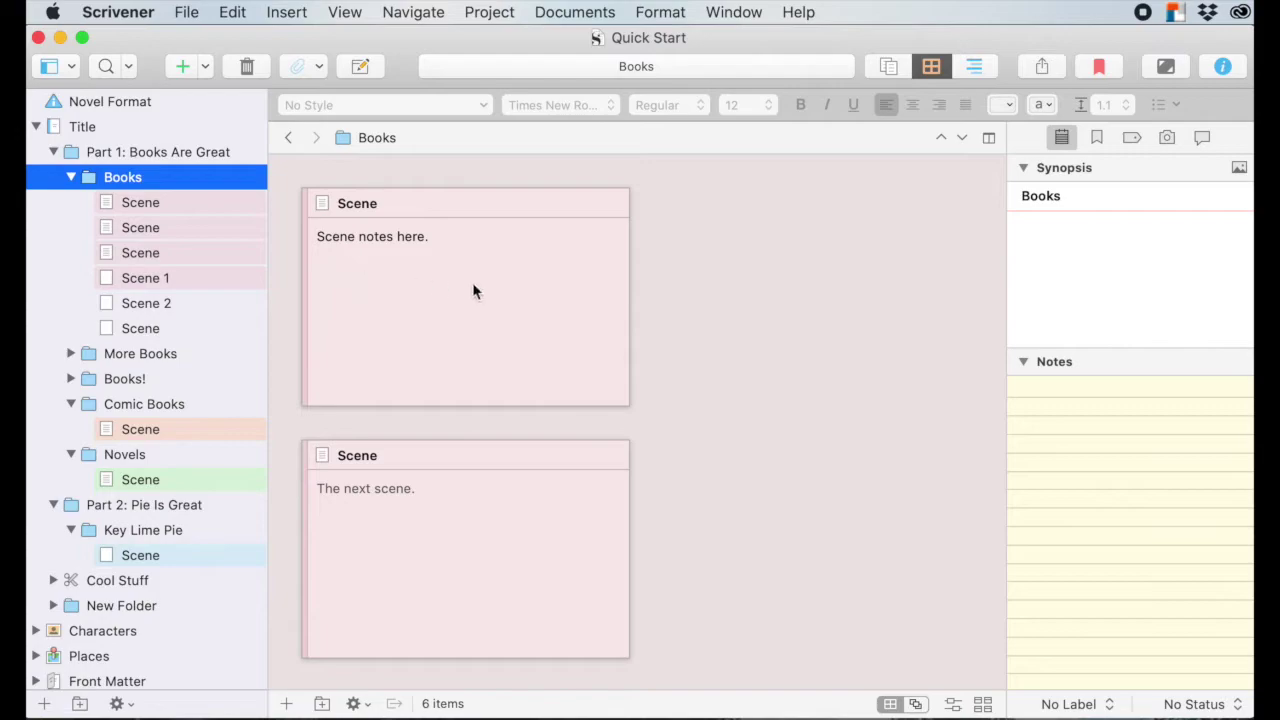
View the Books folder in the outliner and set its first scene's status to To Do
{"action": "left_click", "coordinate": [972, 66]}
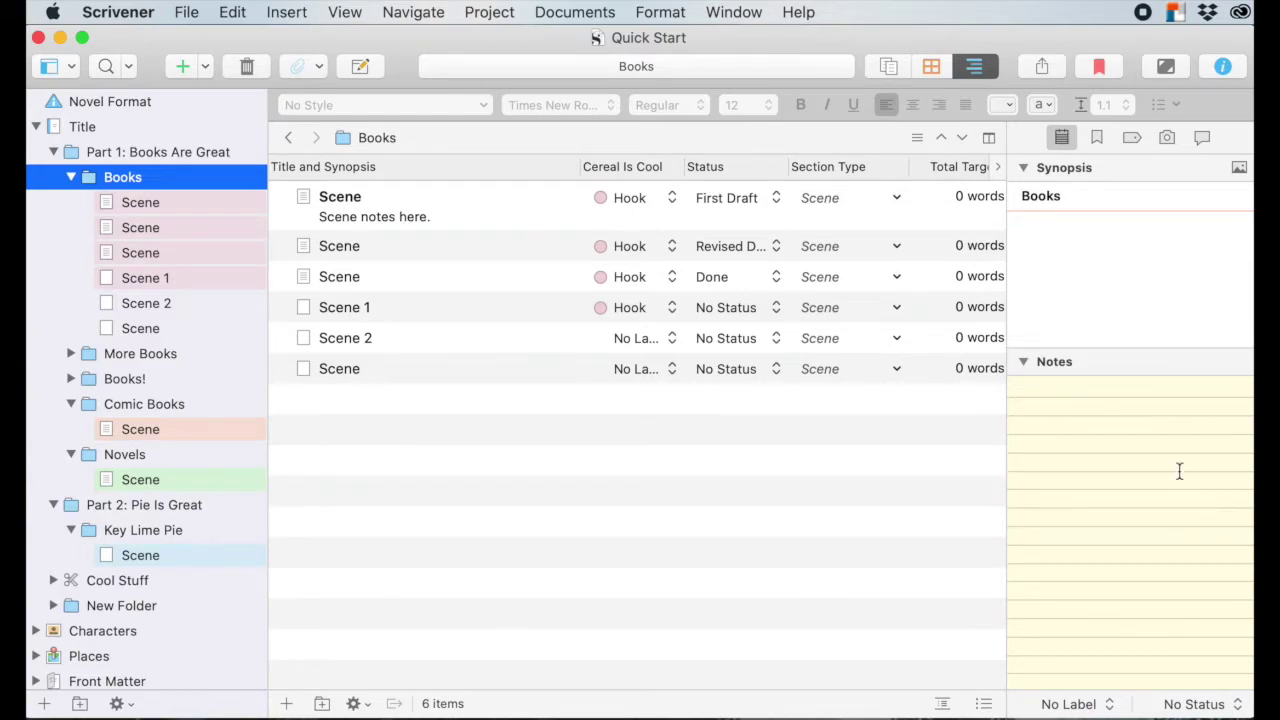
{"action": "left_click", "coordinate": [141, 202]}
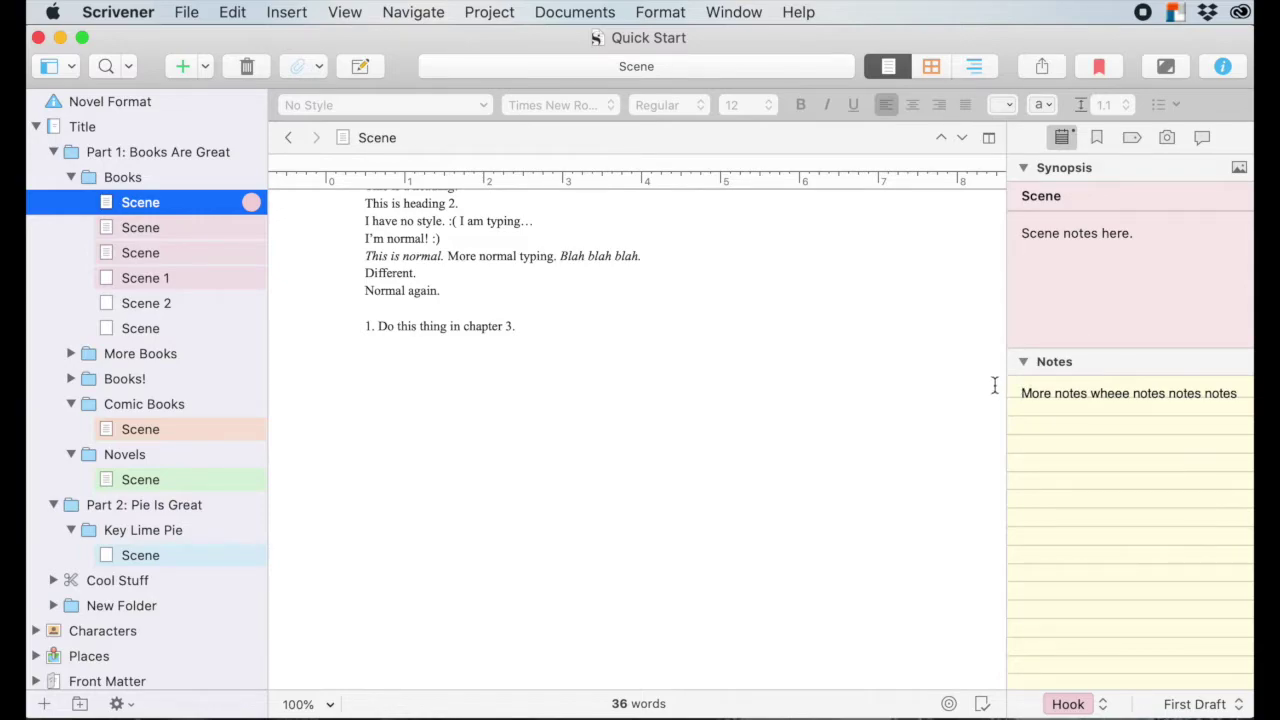
{"action": "left_click", "coordinate": [1234, 706]}
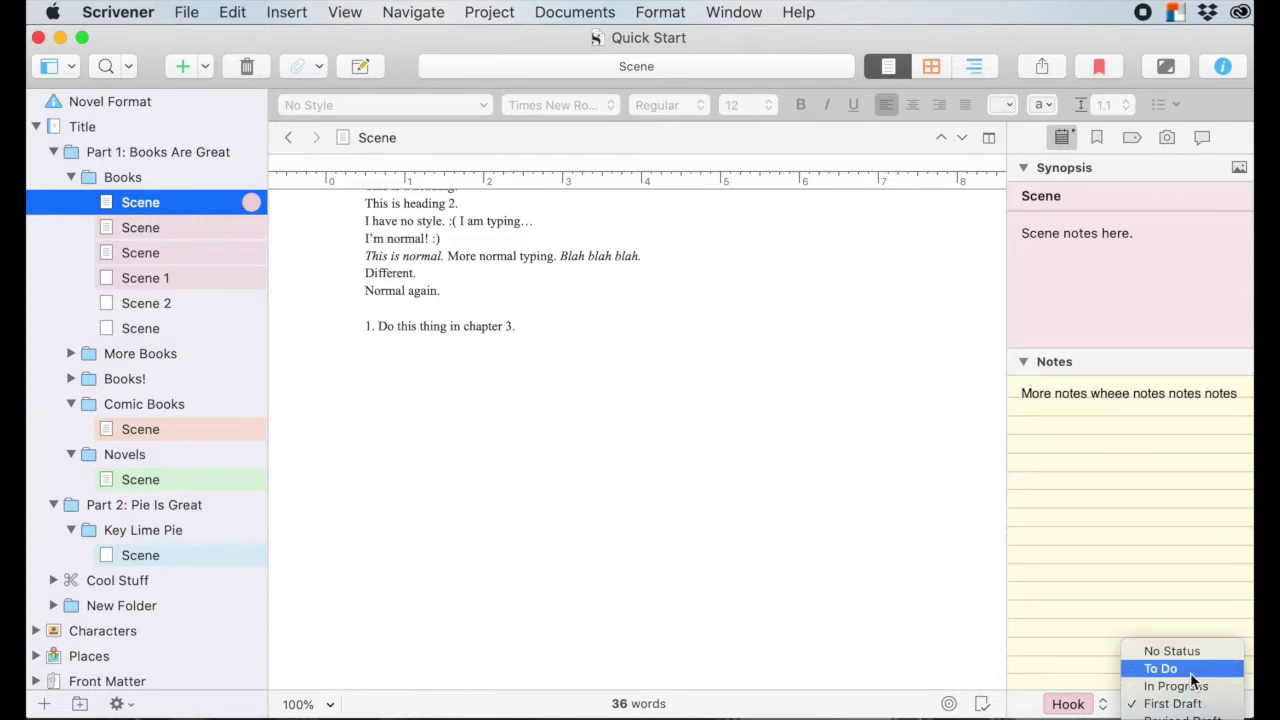
{"action": "left_click", "coordinate": [1192, 669]}
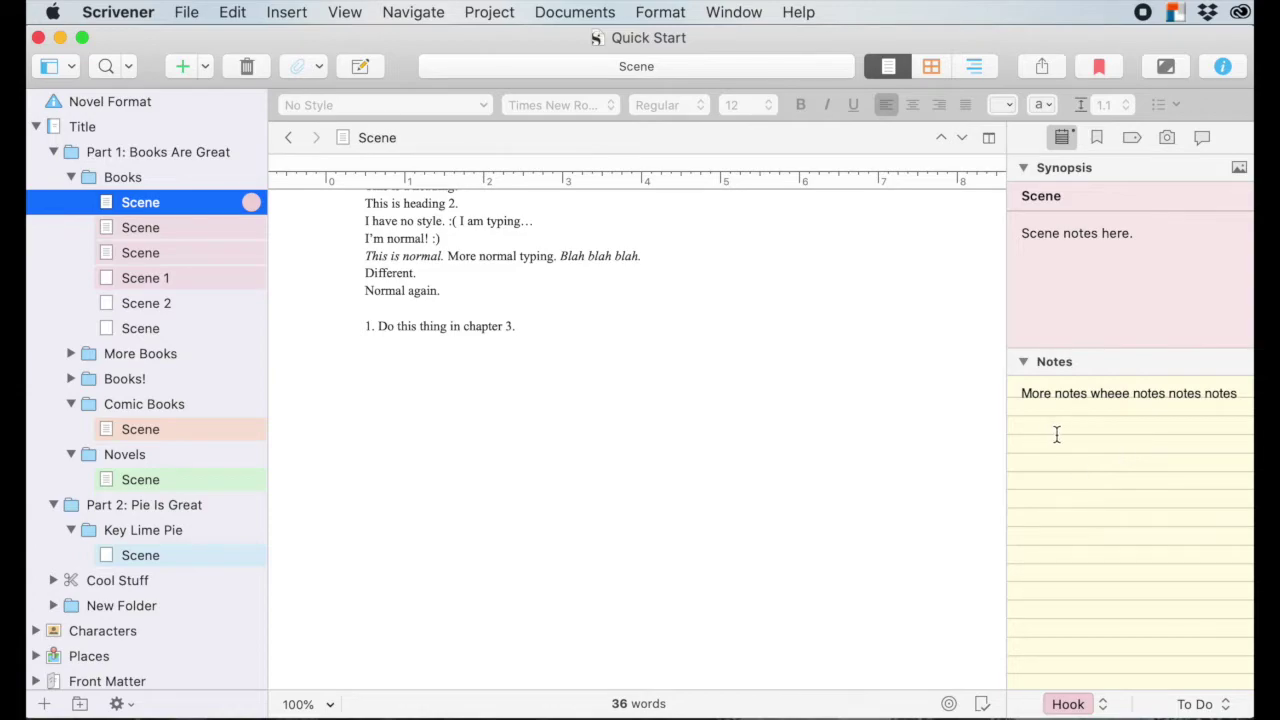
Check the first scene's status and synopsis in the outline of the Books folder
{"action": "left_click", "coordinate": [974, 66]}
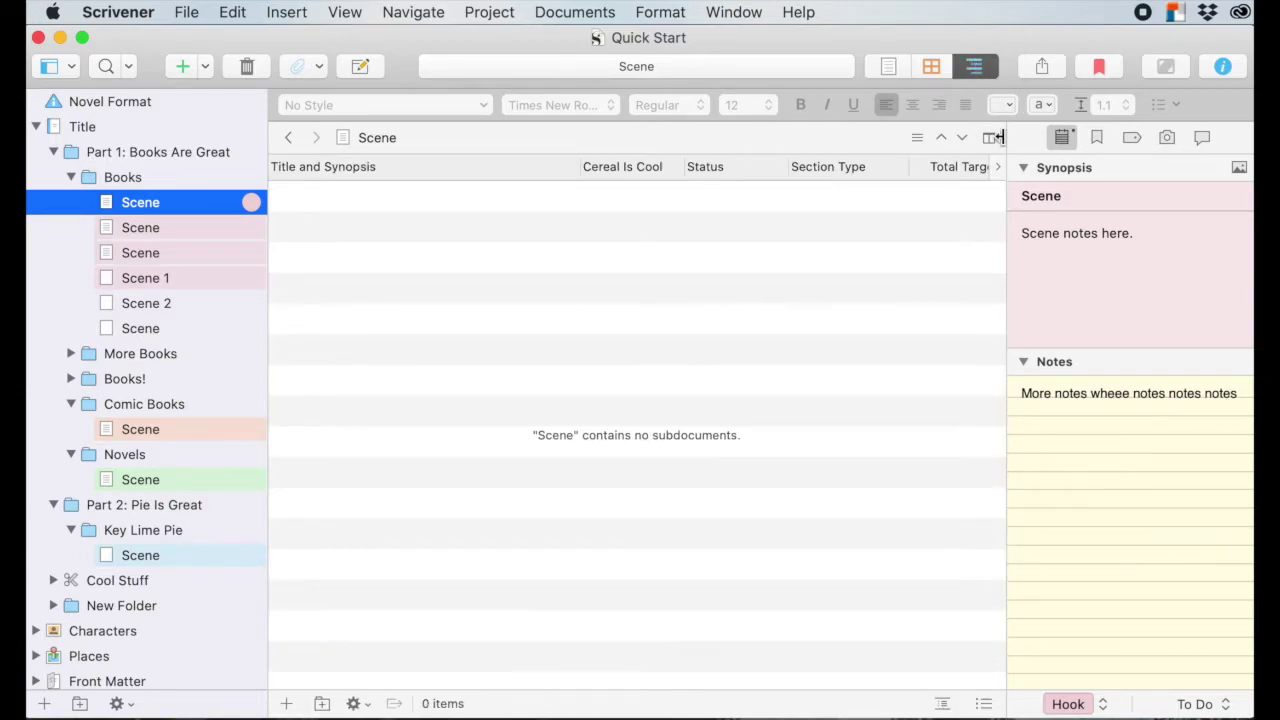
{"action": "left_click", "coordinate": [124, 176]}
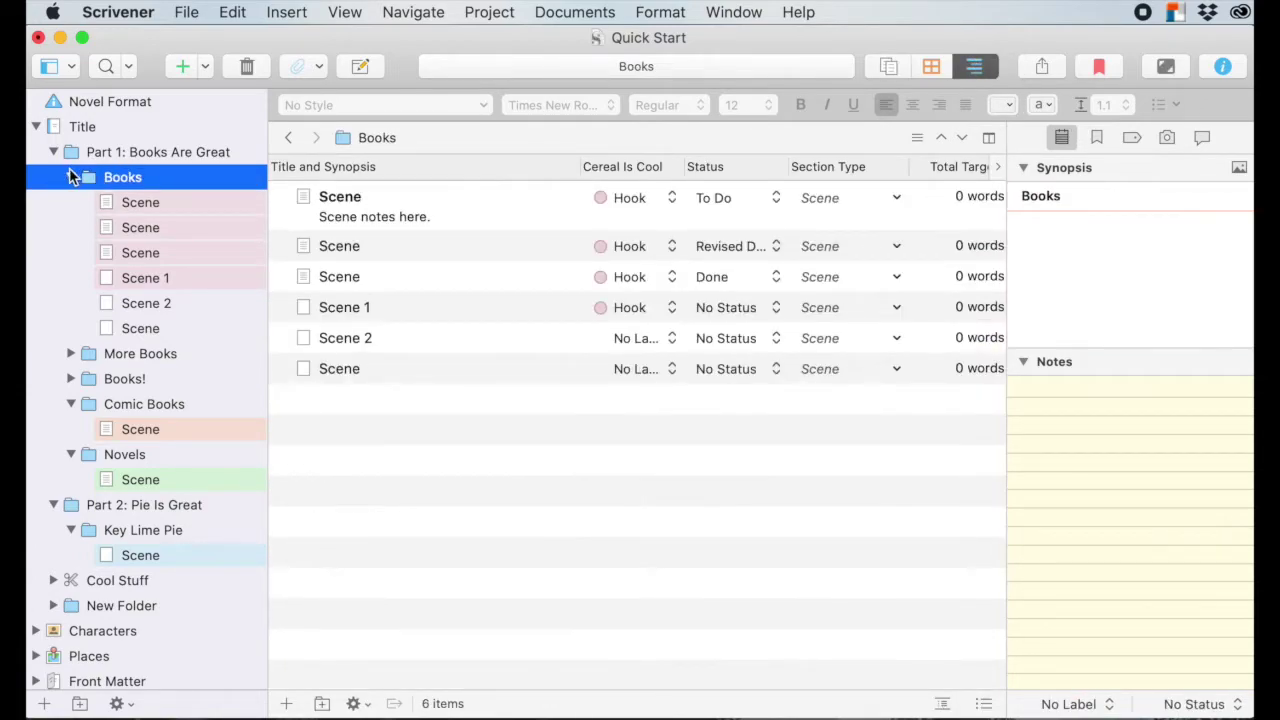
{"action": "left_click", "coordinate": [145, 207]}
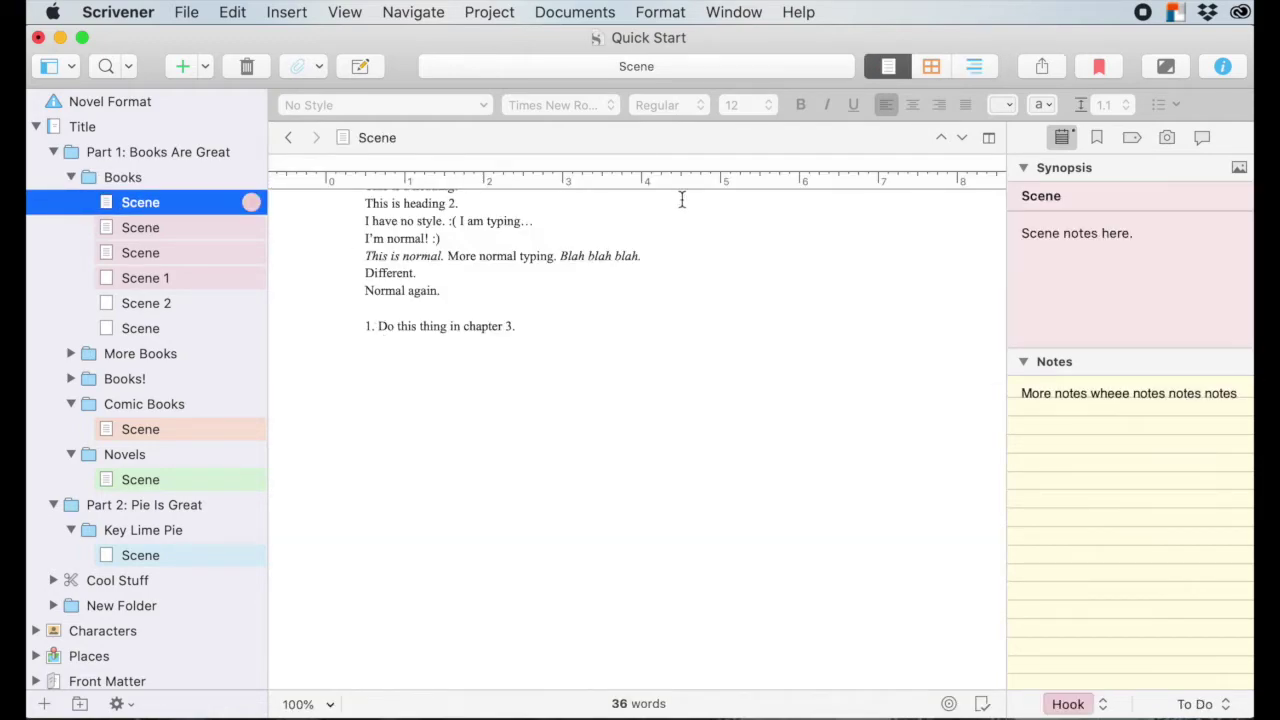
{"action": "left_click", "coordinate": [980, 66]}
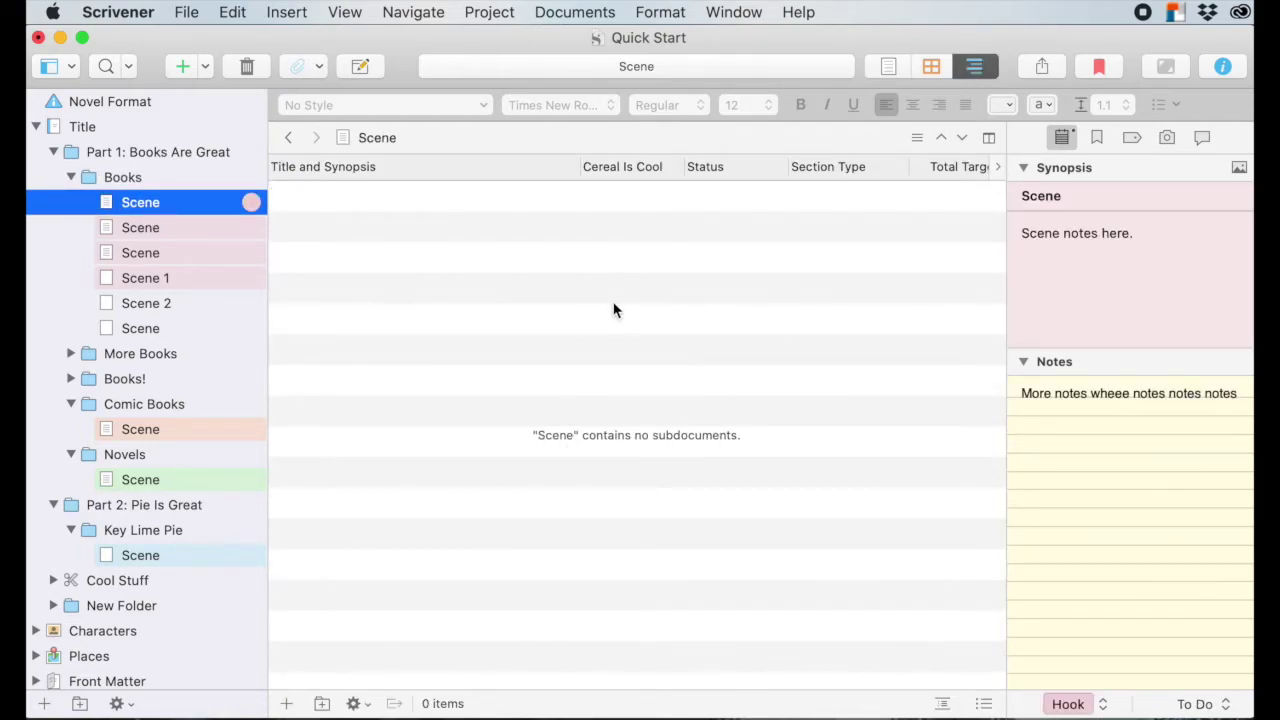
{"action": "left_click", "coordinate": [126, 177]}
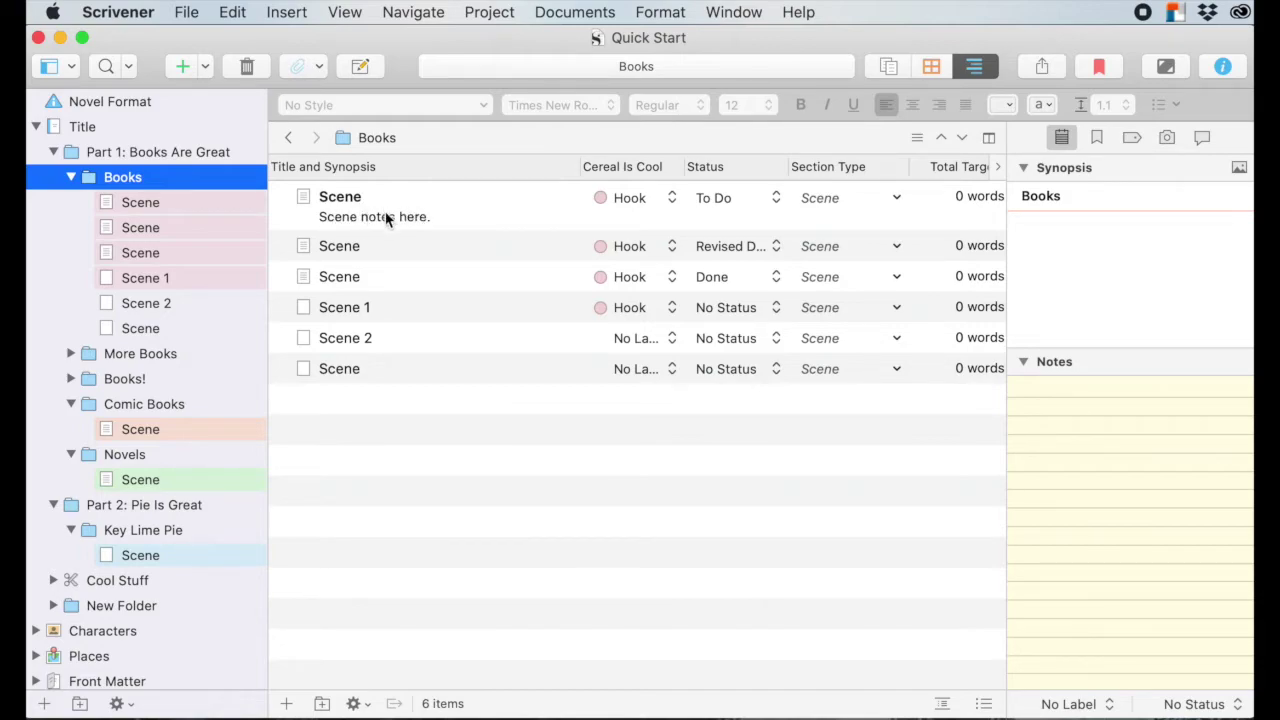
Enter the synopsis "These are better notes!" for the second scene in Books and view it in the folder's outline
{"action": "left_click", "coordinate": [150, 227]}
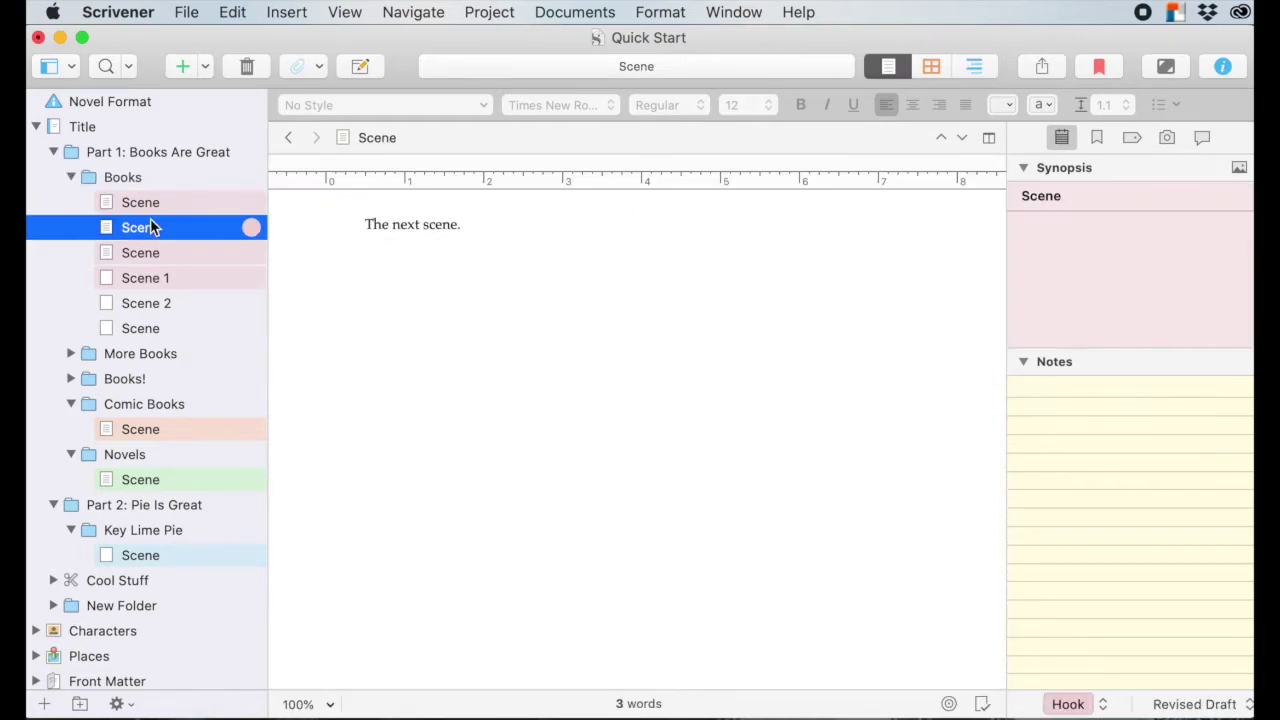
{"action": "left_click", "coordinate": [1100, 266]}
{"action": "type", "text": "These "}
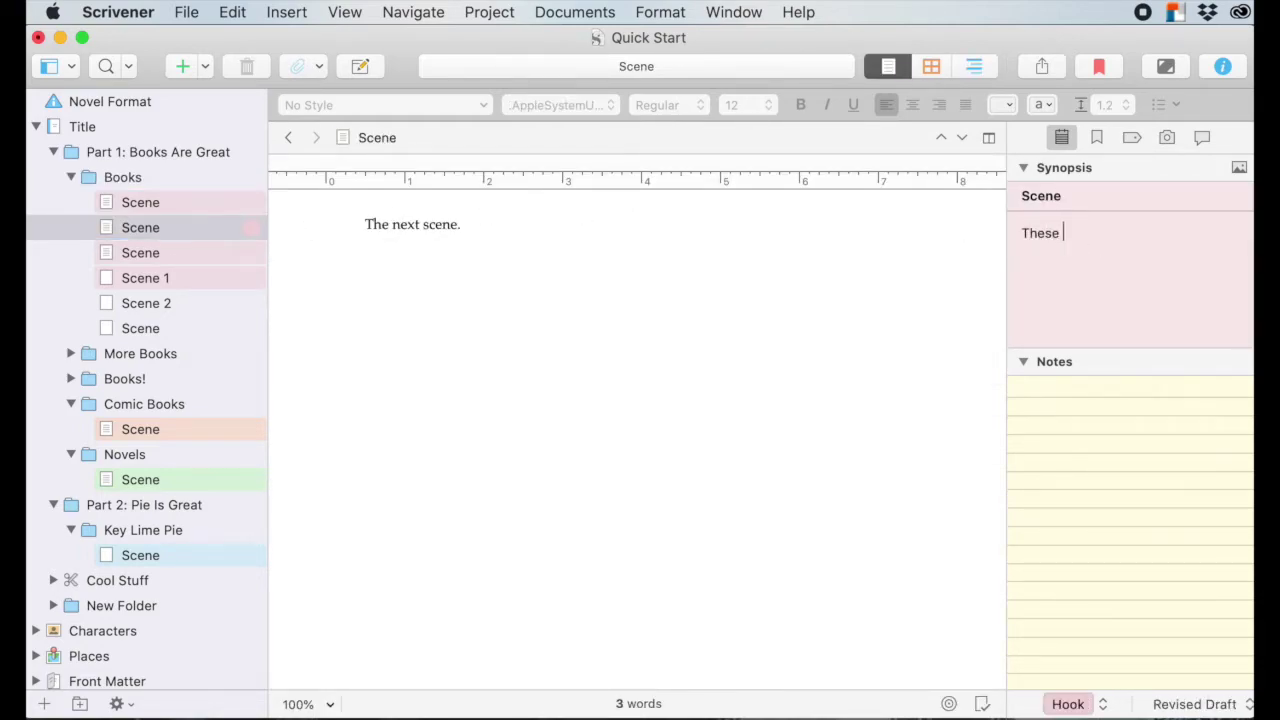
{"action": "type", "text": "are better notes!"}
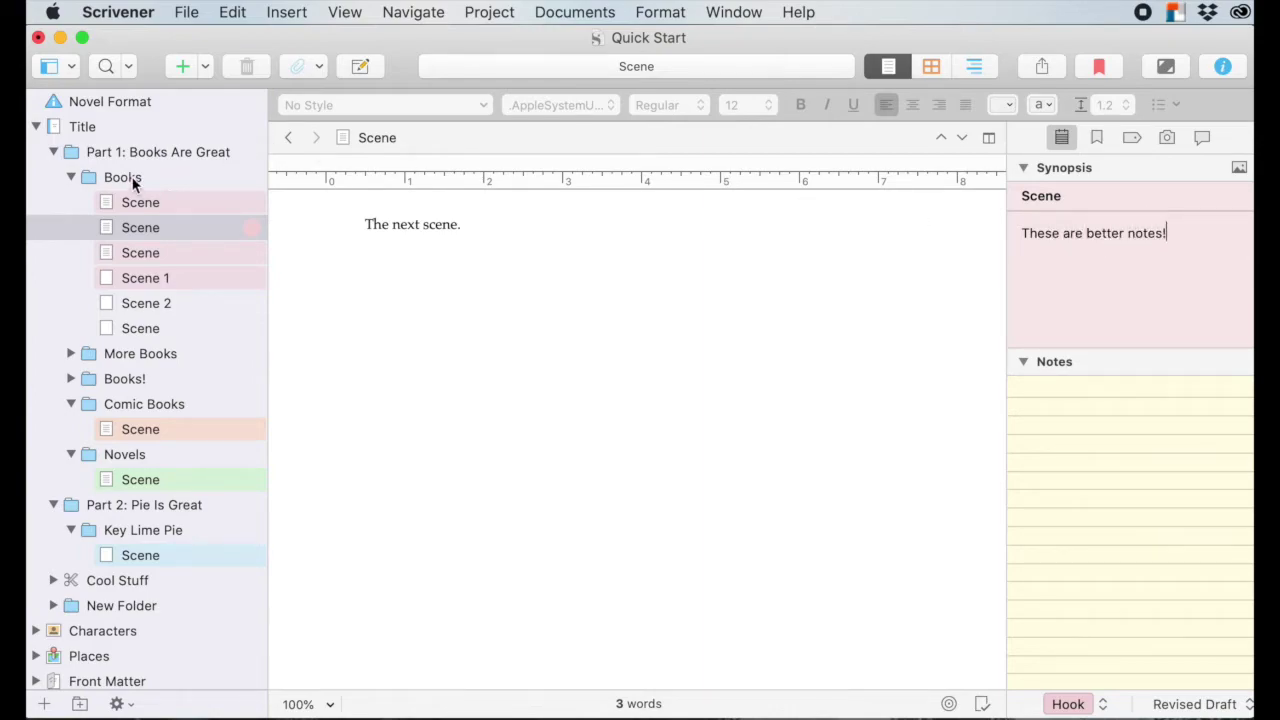
{"action": "left_click", "coordinate": [134, 182]}
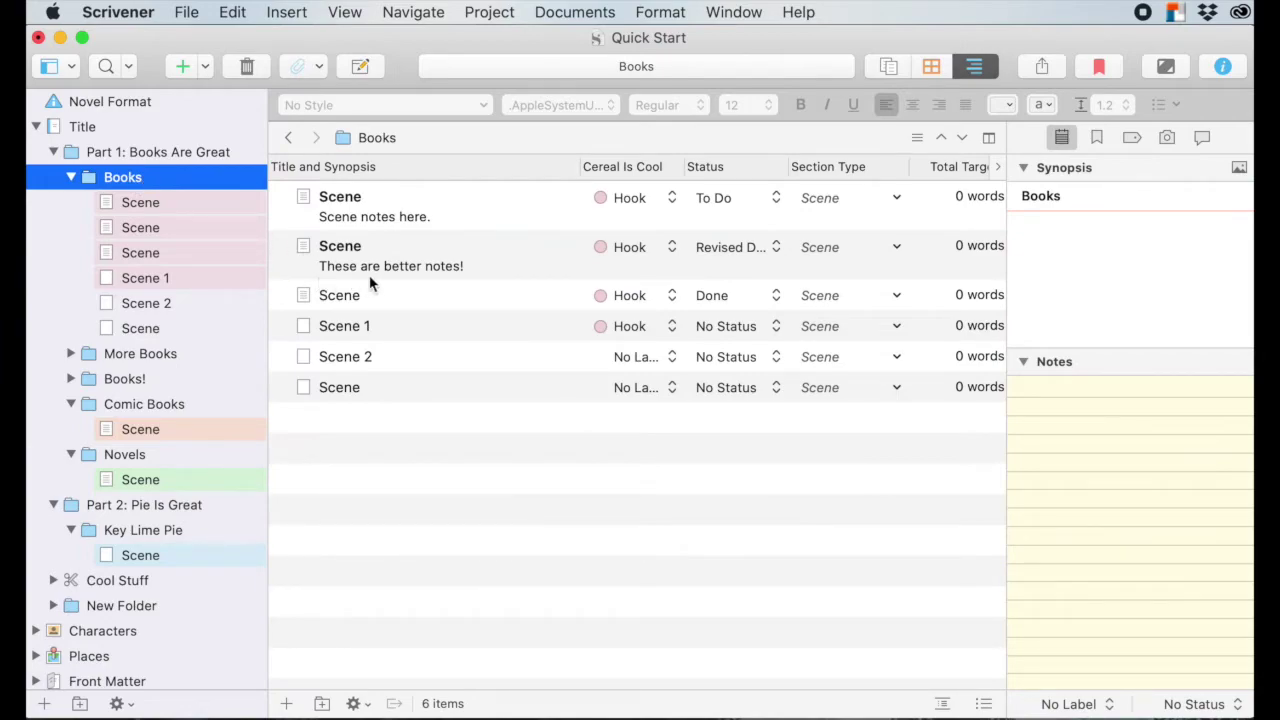
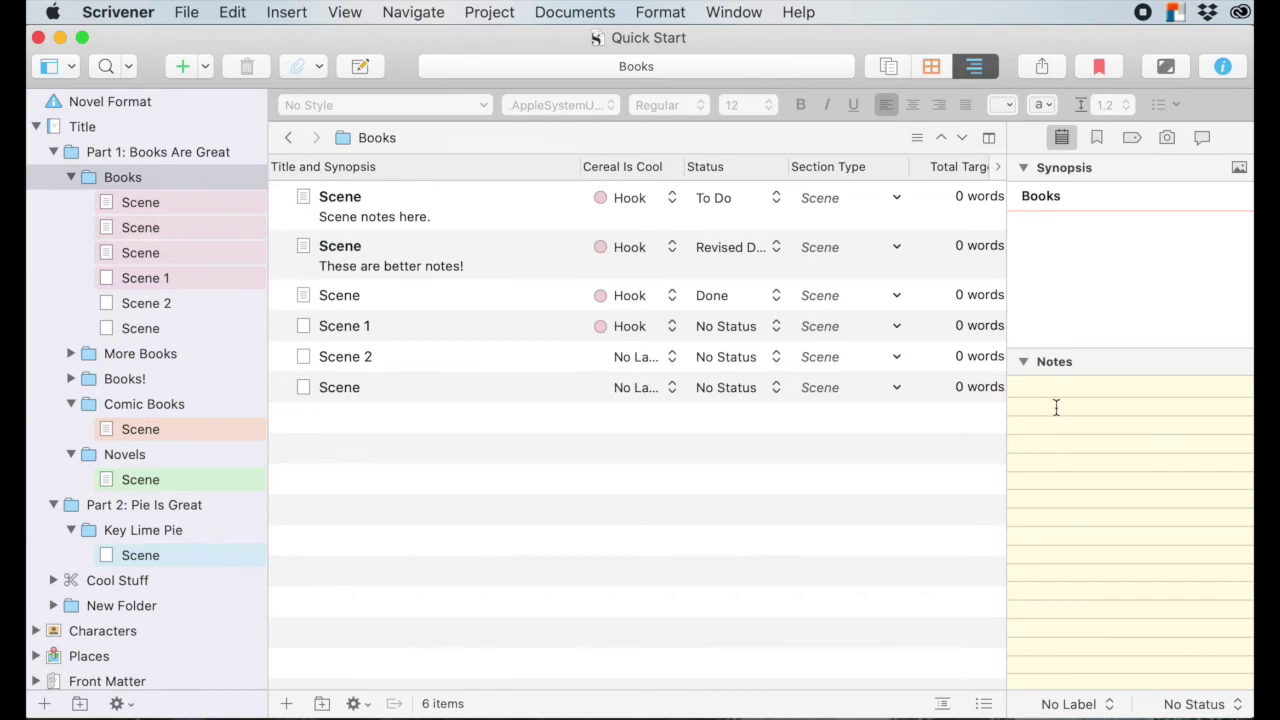
Write "I am stopping." in the text of the last scene in the Books folder
{"action": "left_click", "coordinate": [149, 328]}
{"action": "left_click", "coordinate": [484, 274]}
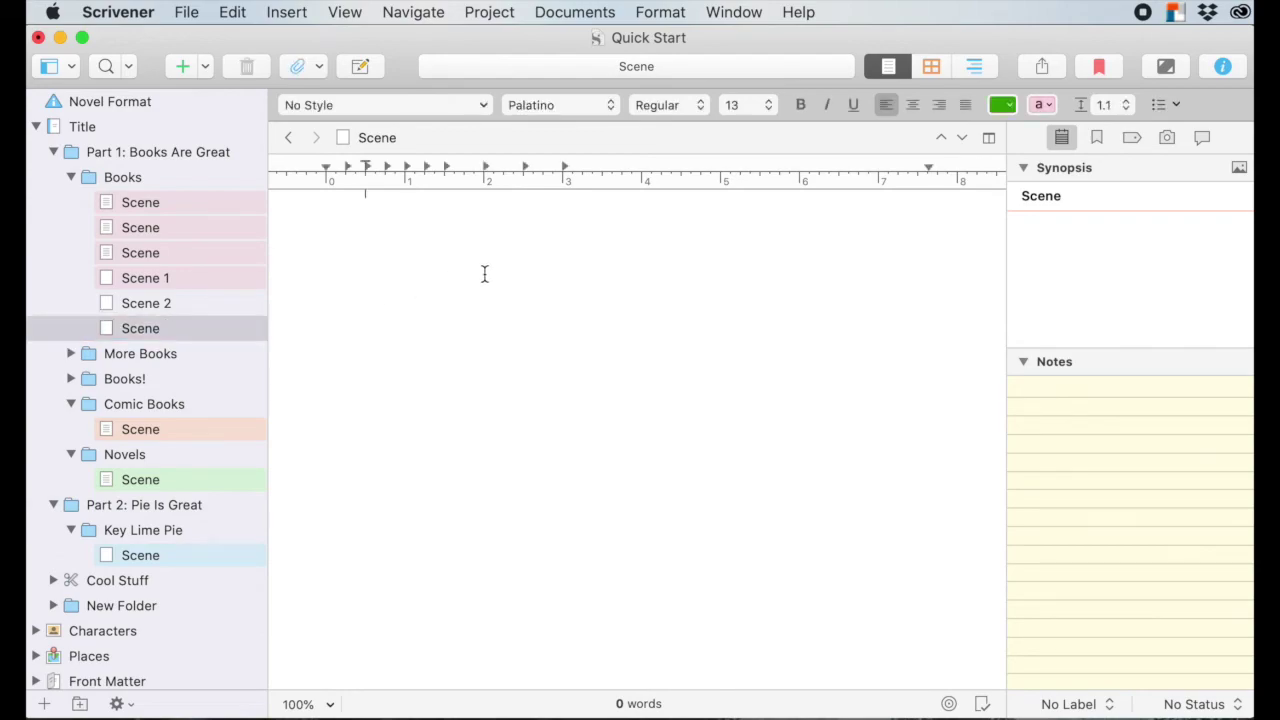
{"action": "type", "text": "I am stopping."}
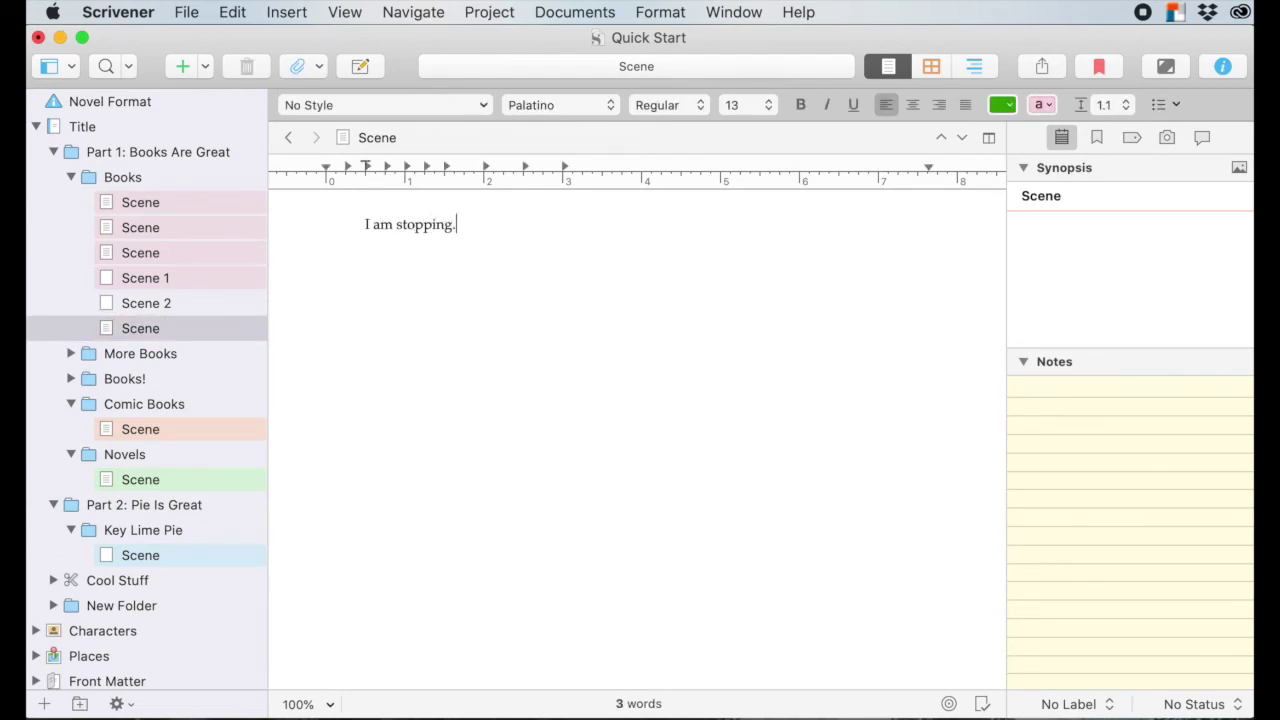
Add a document titled "Tomorrow's Scene" after the last Books scene, with the synopsis "I need to continue the story about goblins."
{"action": "left_click", "coordinate": [142, 328]}
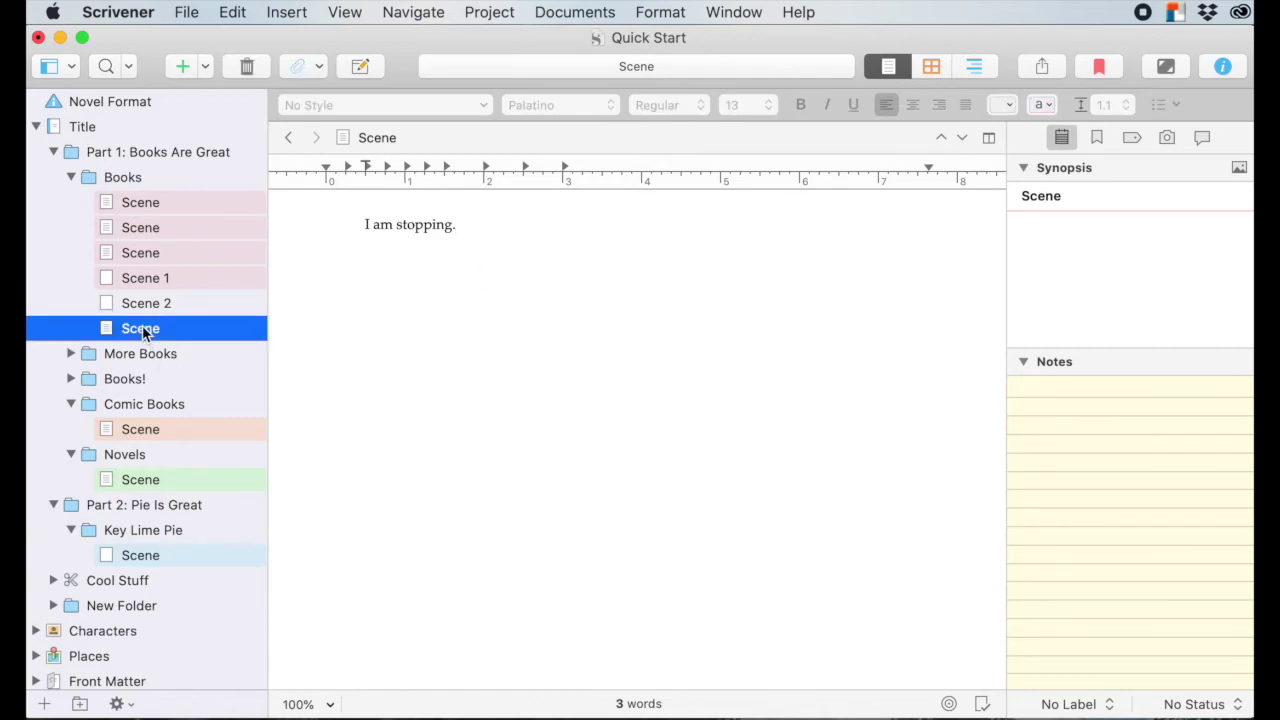
{"action": "left_click", "coordinate": [181, 67]}
{"action": "type", "text": "Tomorrow's Scene"}
{"action": "left_click", "coordinate": [283, 362]}
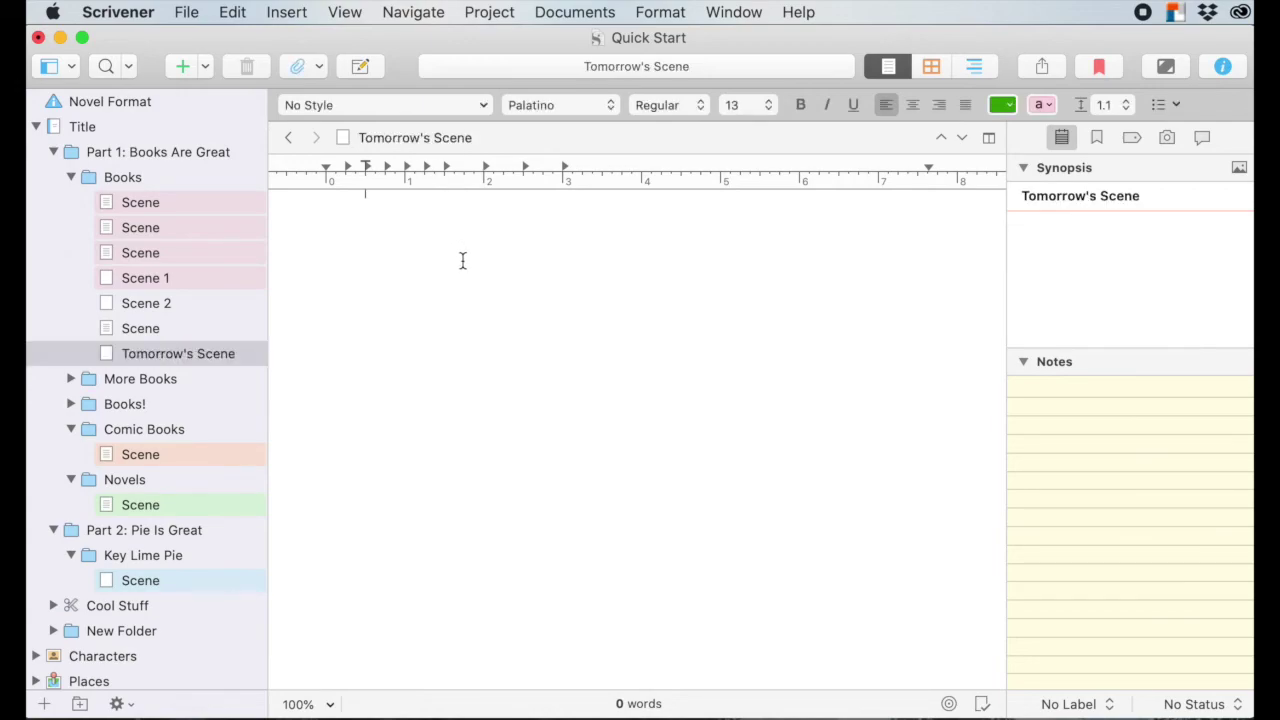
{"action": "left_click", "coordinate": [1081, 257]}
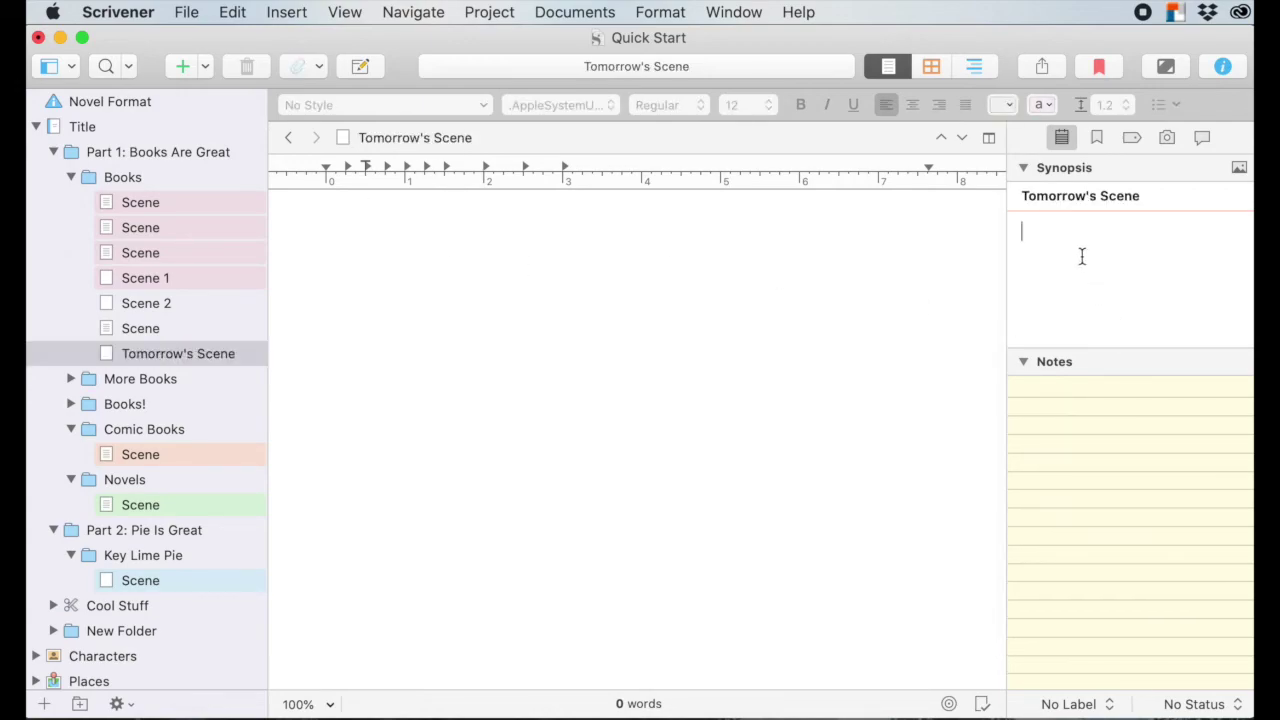
{"action": "type", "text": "I need to continue the story about goblins."}
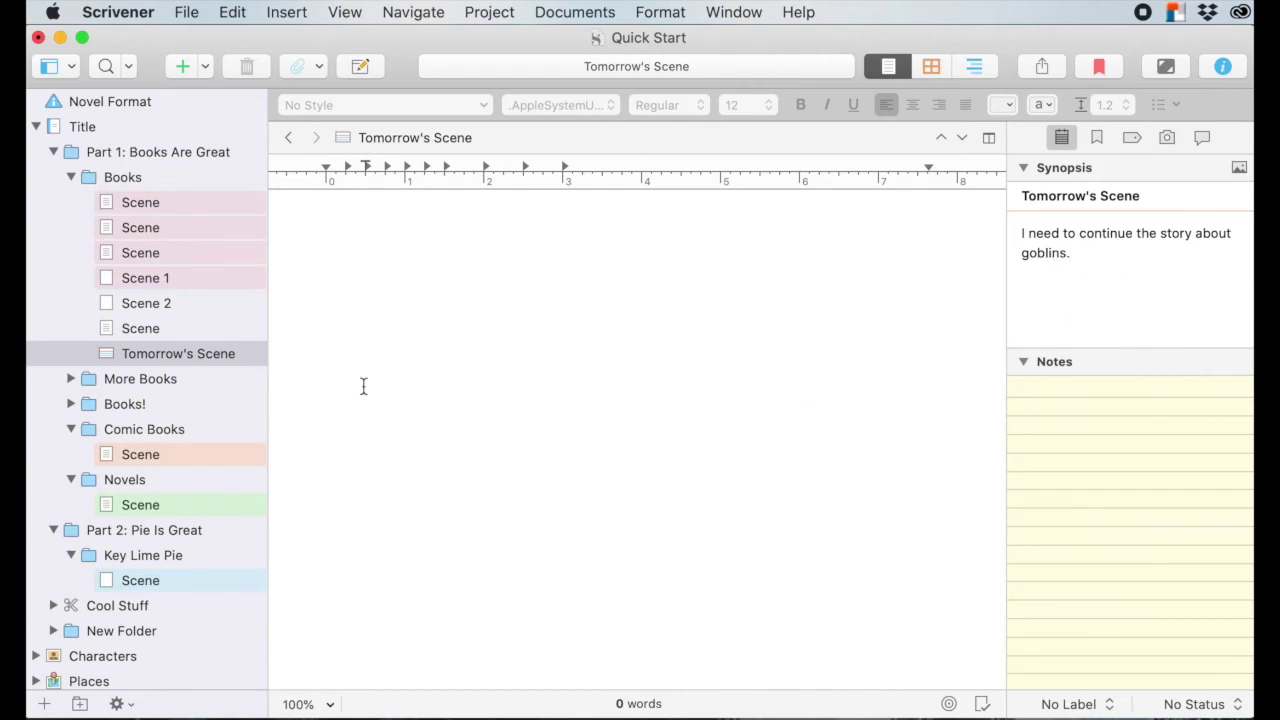